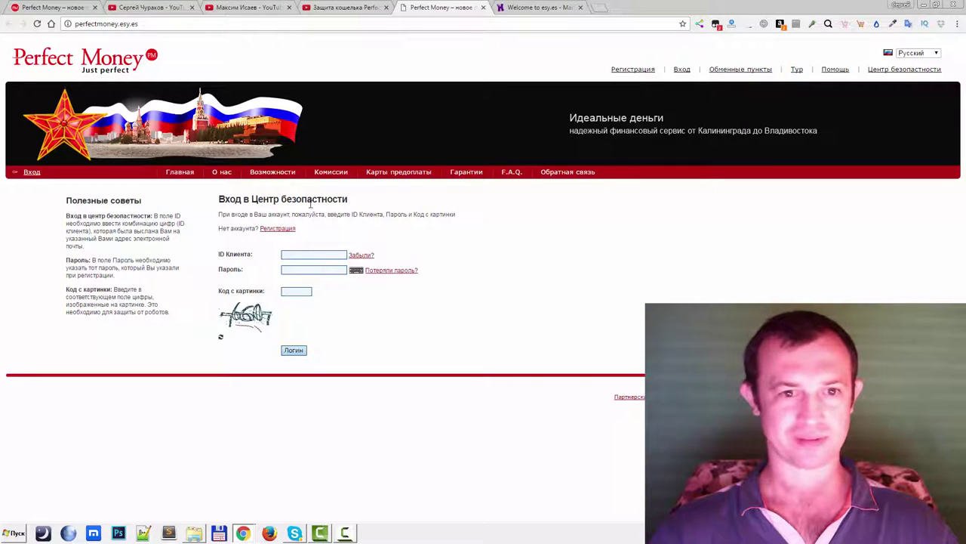
{"action": "left_click_drag", "start_coordinate": [307, 196], "coordinate": [385, 216]}
{"action": "left_click", "coordinate": [383, 215]}
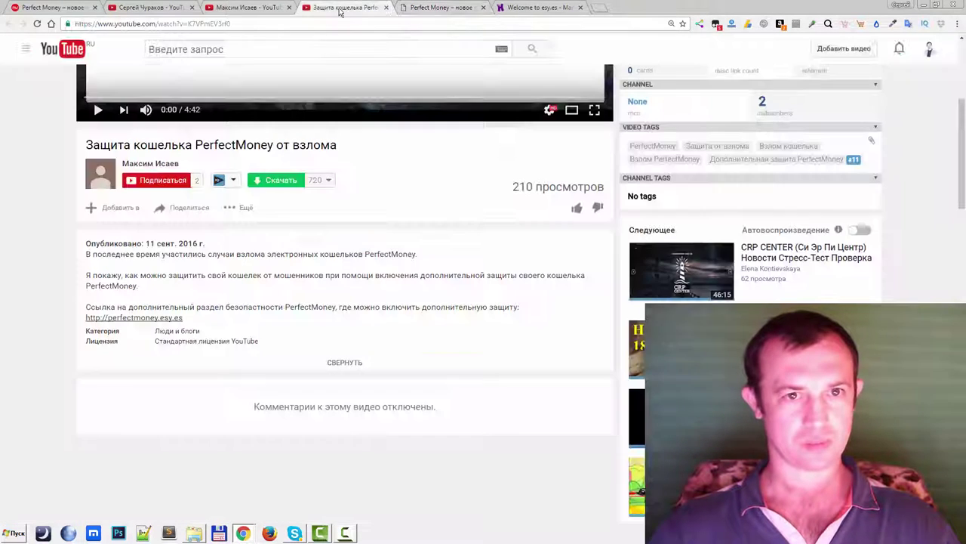
- Switch to the YouTube video "Защита кошелька PerfectMoney от взлома" and examine its description and additional actions
{"action": "left_click", "coordinate": [350, 9]}
{"action": "scroll", "coordinate": [128, 225], "scroll_direction": "up", "scroll_amount": 3}
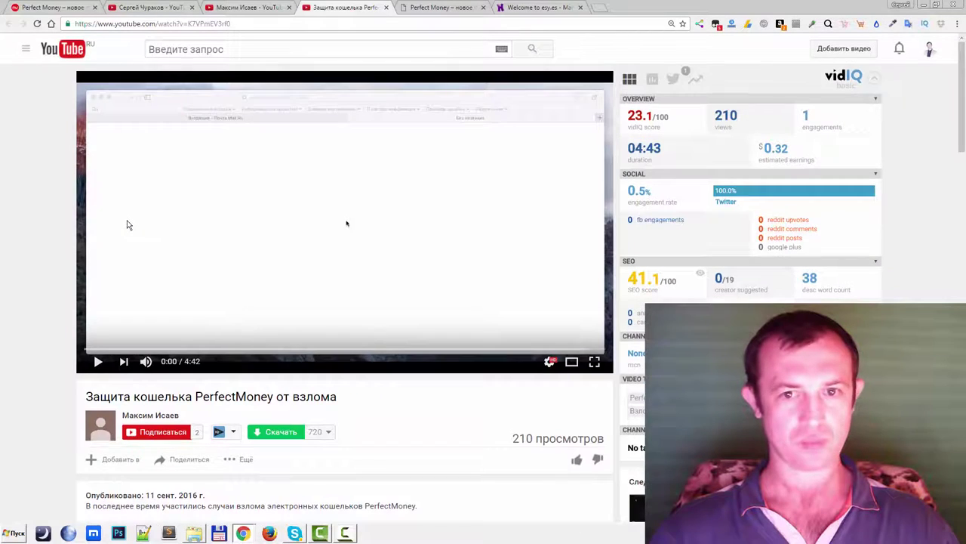
{"action": "scroll", "coordinate": [128, 225], "scroll_direction": "down", "scroll_amount": 2}
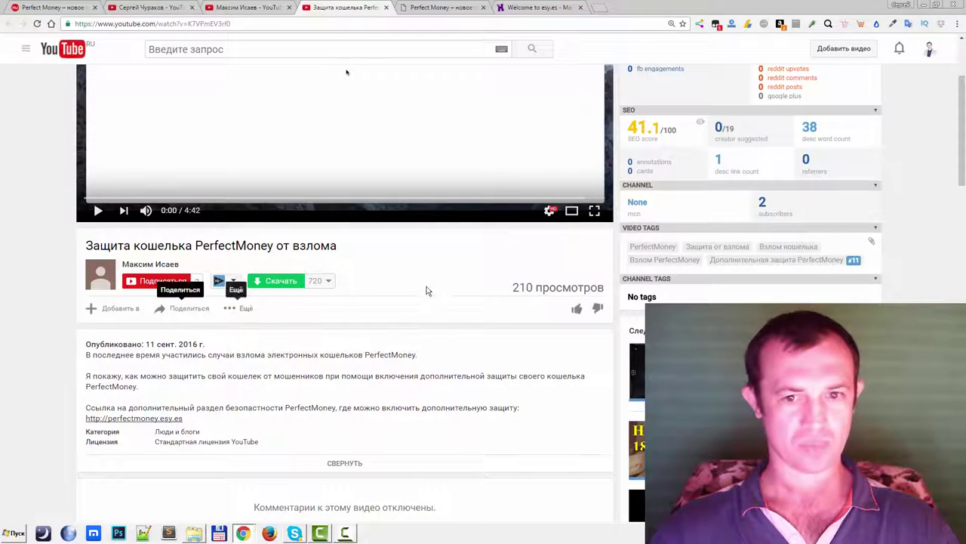
{"action": "left_click", "coordinate": [241, 308]}
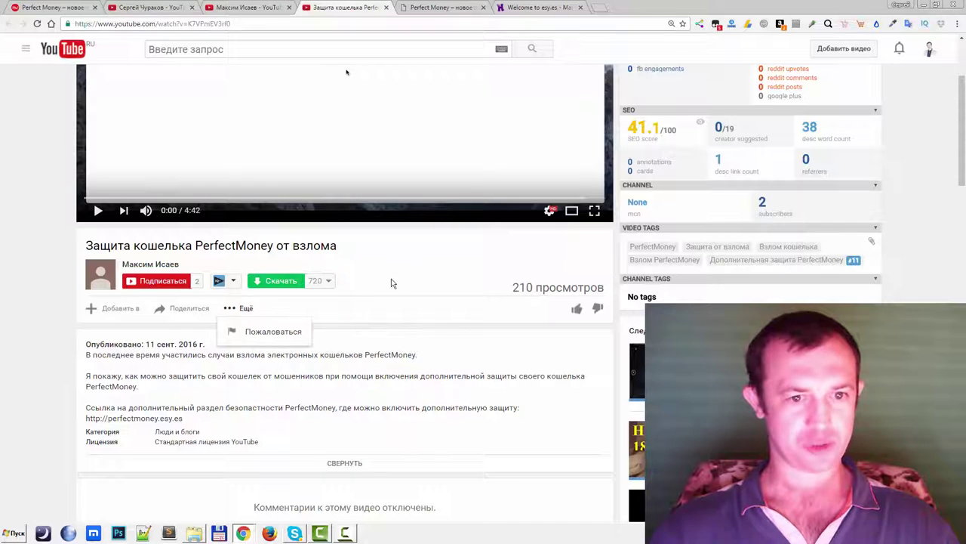
{"action": "scroll", "coordinate": [388, 275], "scroll_direction": "down", "scroll_amount": 1}
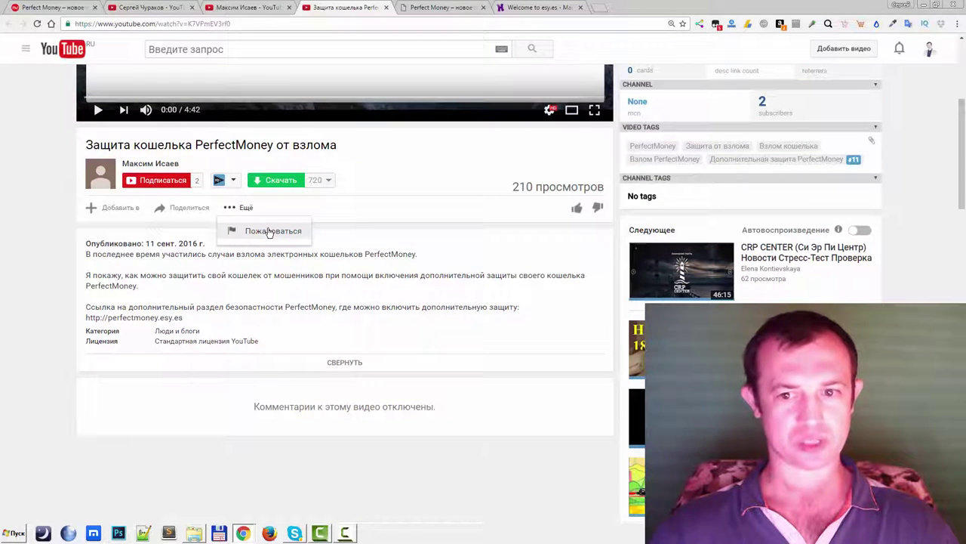
{"action": "scroll", "coordinate": [358, 225], "scroll_direction": "up", "scroll_amount": 2}
{"action": "mouse_move", "coordinate": [148, 367]}
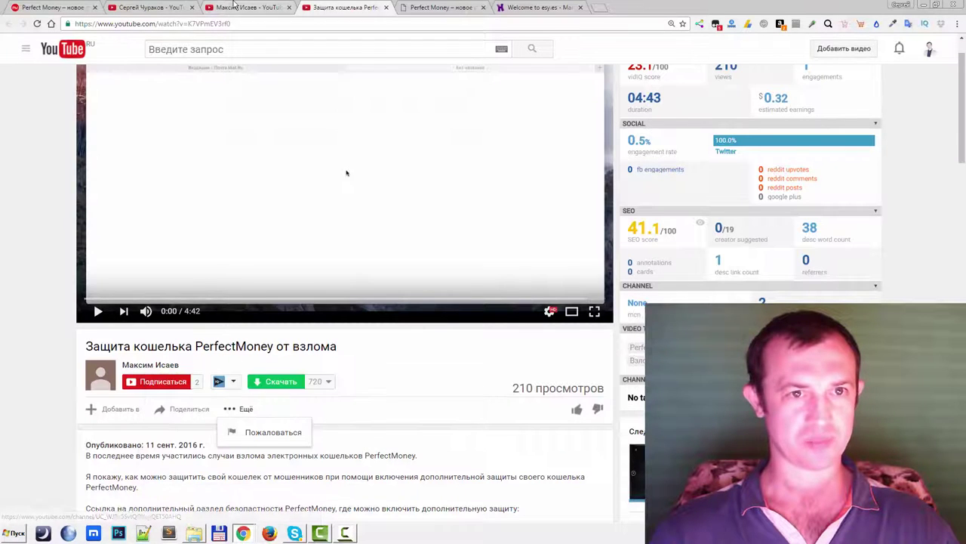
- Switch to the video uploader's YouTube channel page and reload it to check the view count of its video
{"action": "left_click", "coordinate": [249, 8]}
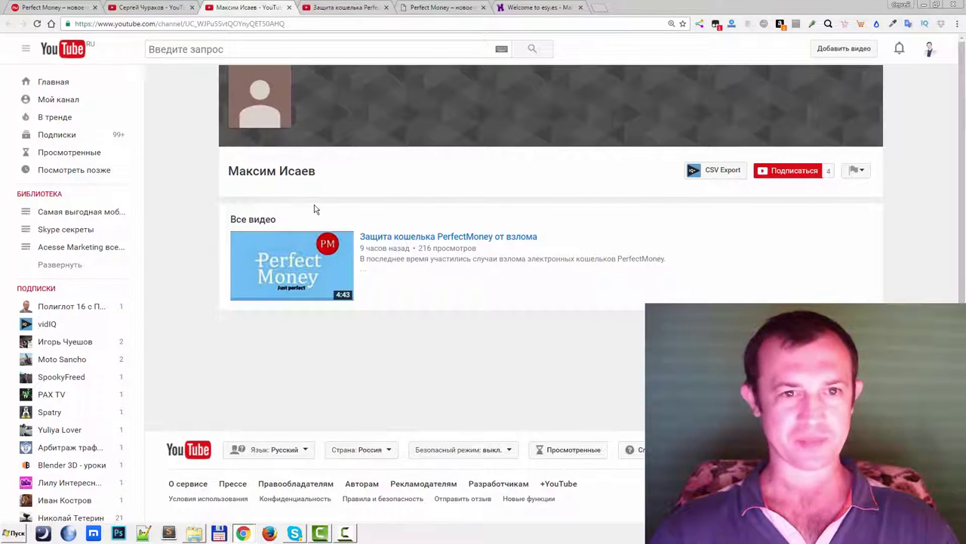
{"action": "left_click", "coordinate": [36, 24]}
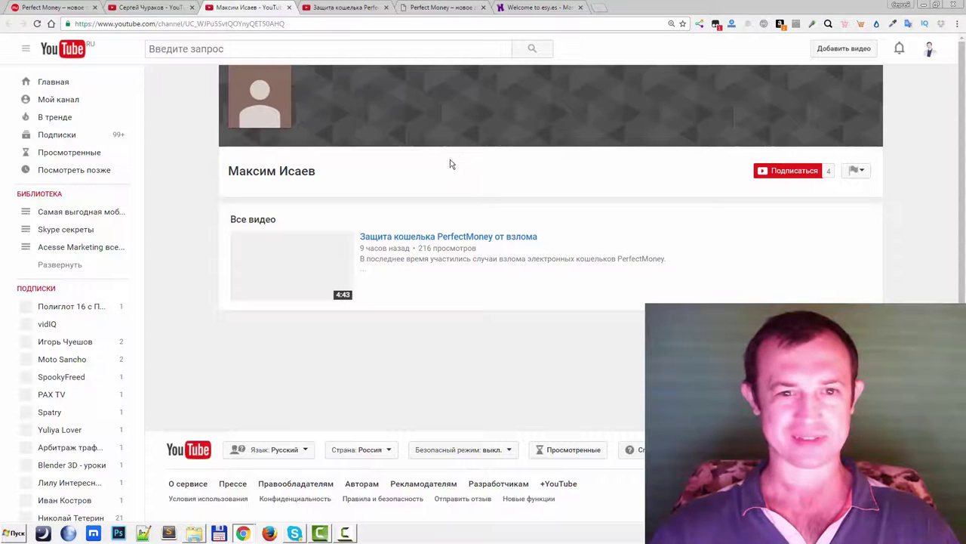
{"action": "left_click_drag", "start_coordinate": [419, 251], "coordinate": [437, 250]}
- Return to the video "Защита кошелька PerfectMoney от взлома" and open its violation report form
{"action": "left_click", "coordinate": [326, 13]}
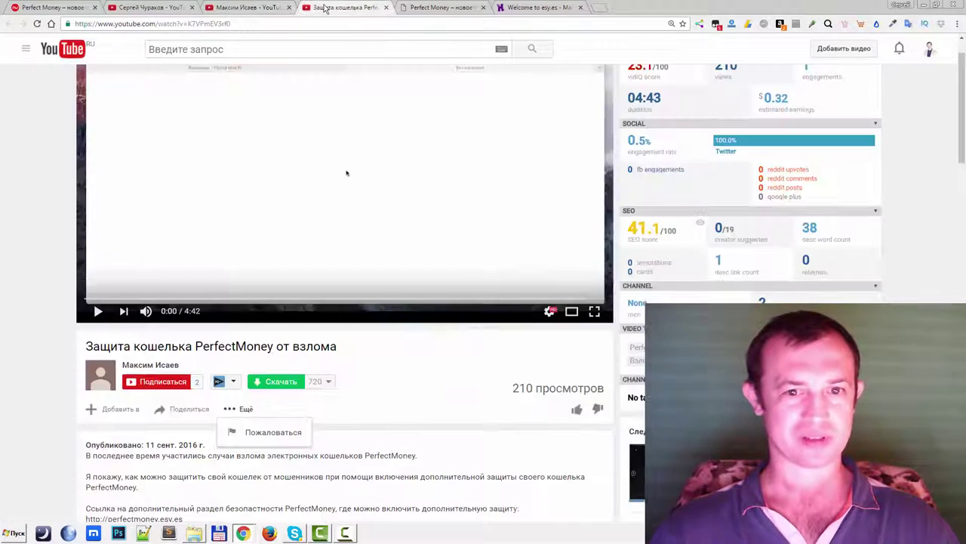
{"action": "double_click", "coordinate": [521, 388]}
{"action": "left_click", "coordinate": [521, 388]}
{"action": "scroll", "coordinate": [4, 184], "scroll_direction": "down", "scroll_amount": 1}
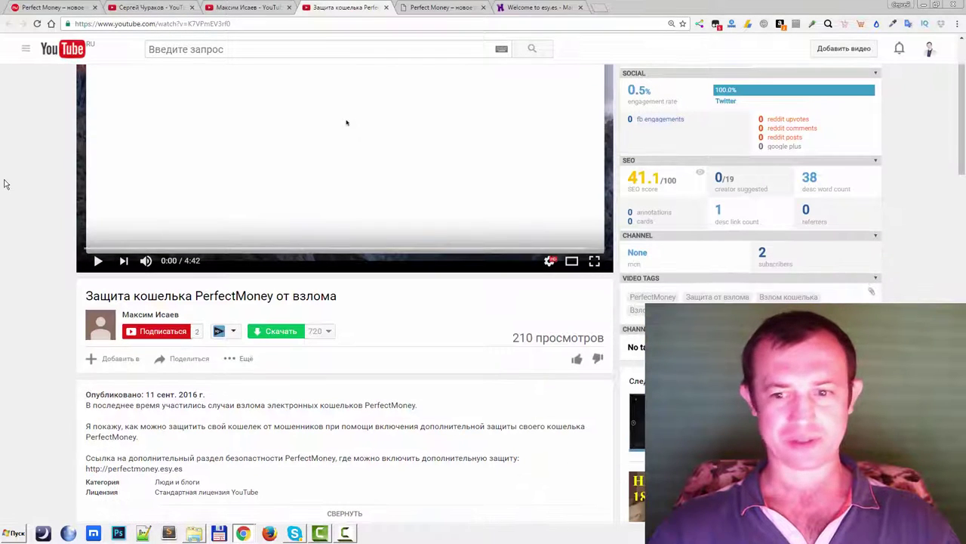
{"action": "scroll", "coordinate": [6, 184], "scroll_direction": "down", "scroll_amount": 3}
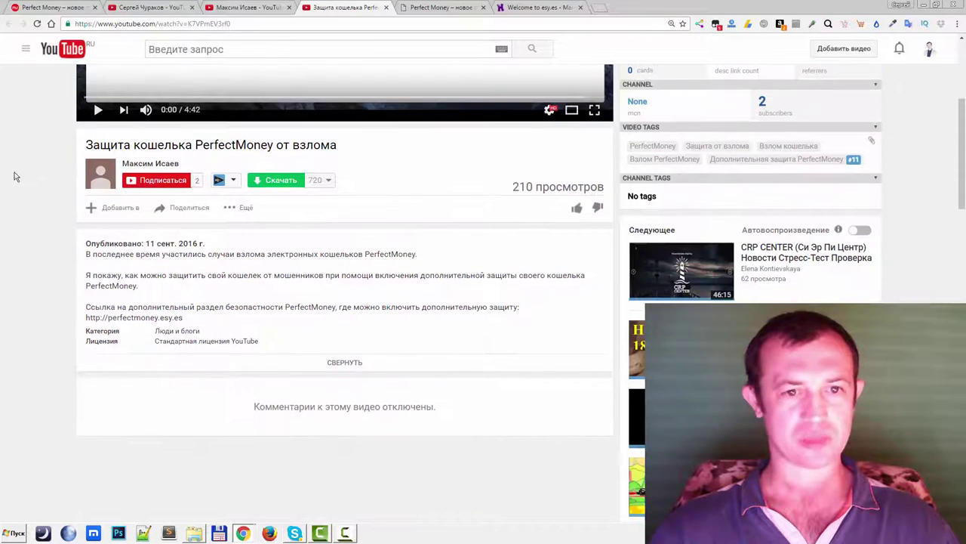
{"action": "scroll", "coordinate": [14, 175], "scroll_direction": "down", "scroll_amount": 1}
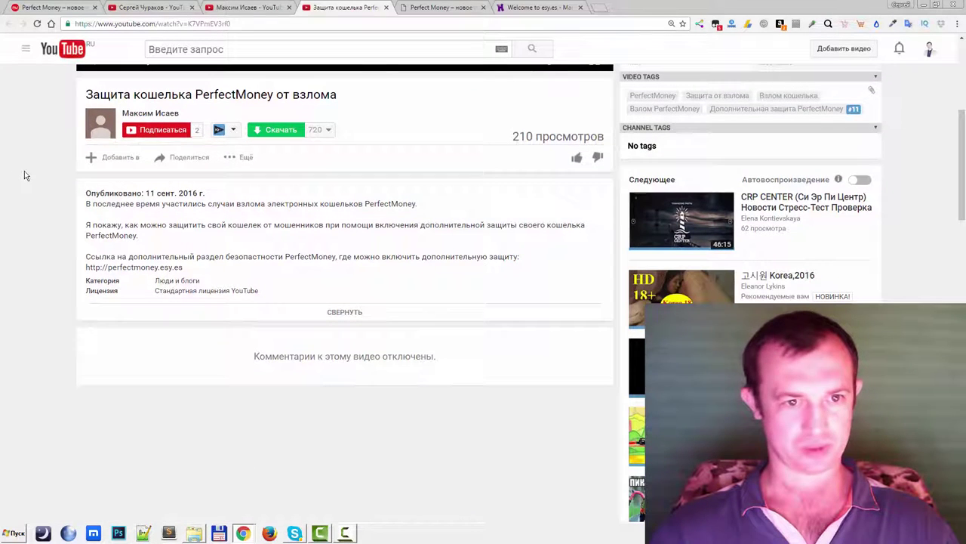
{"action": "left_click", "coordinate": [245, 157]}
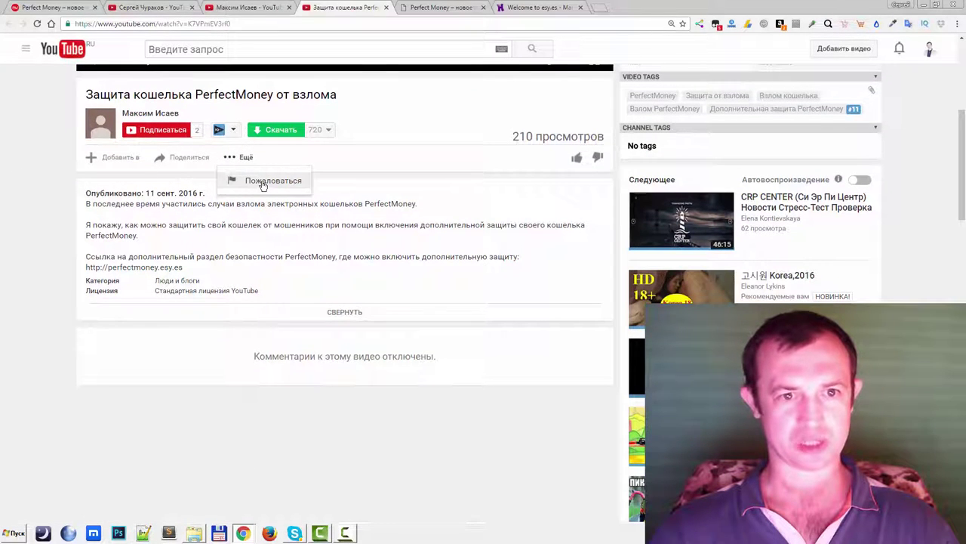
{"action": "left_click", "coordinate": [263, 183]}
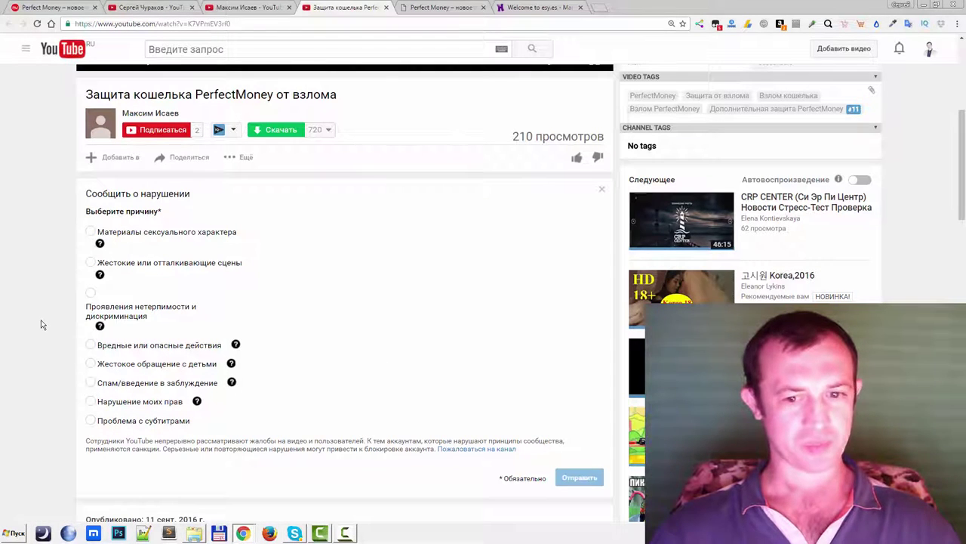
- Choose "Спам/введение в заблуждение" as the report reason with "Мошенничество" as its subcategory
{"action": "key", "text": "ctrl+minus"}
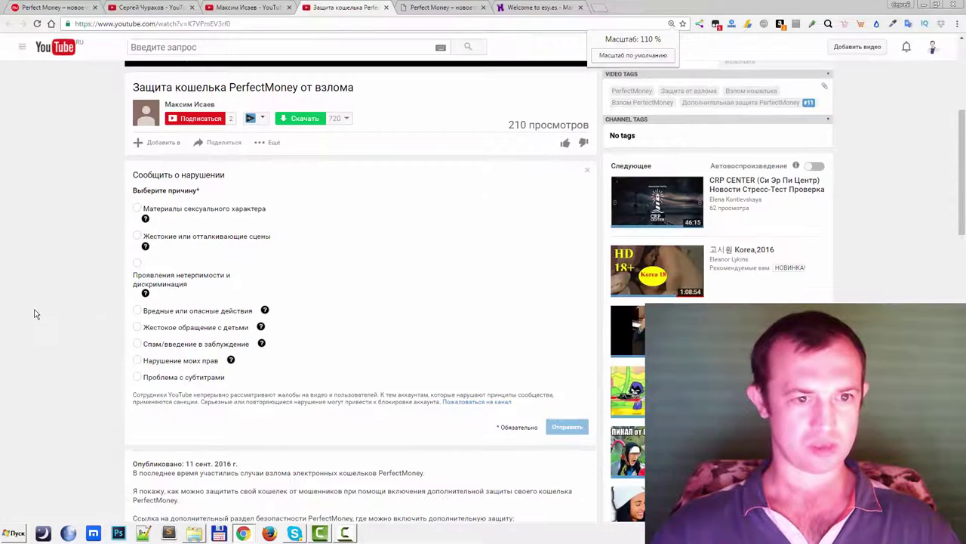
{"action": "key", "text": "ctrl+minus"}
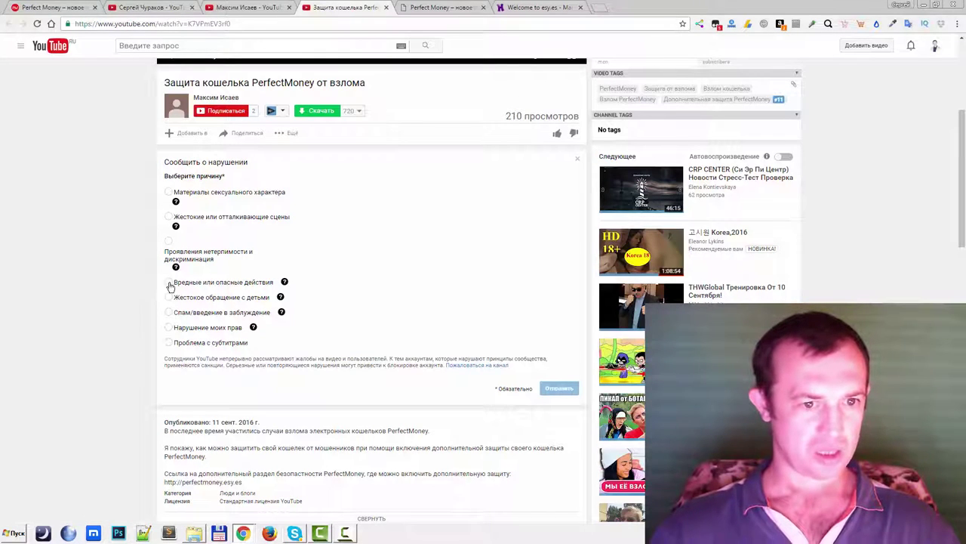
{"action": "mouse_move", "coordinate": [176, 201]}
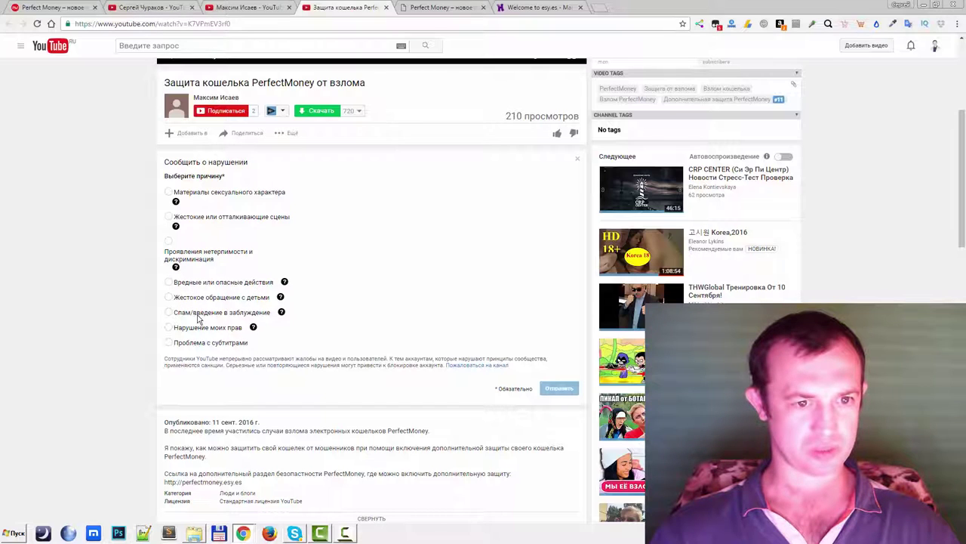
{"action": "left_click", "coordinate": [169, 312]}
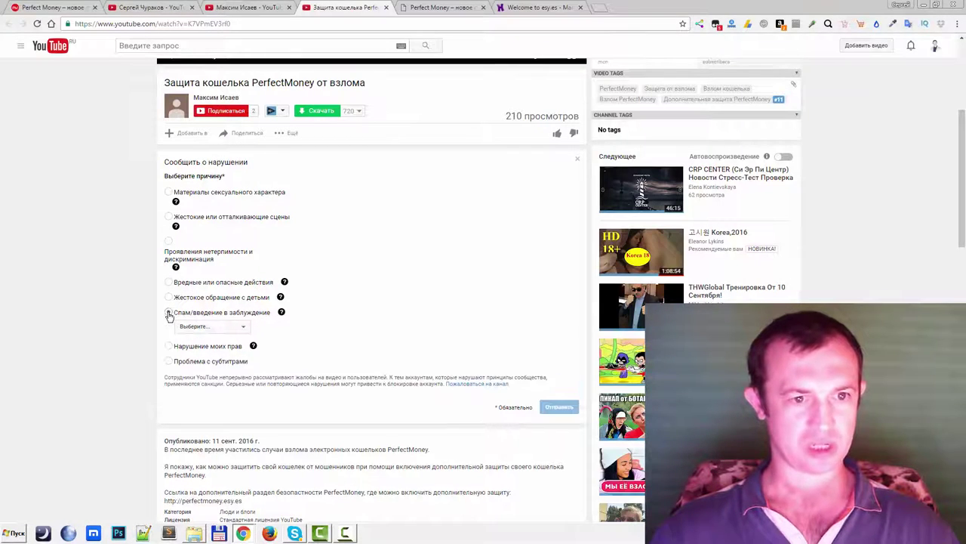
{"action": "left_click", "coordinate": [243, 327]}
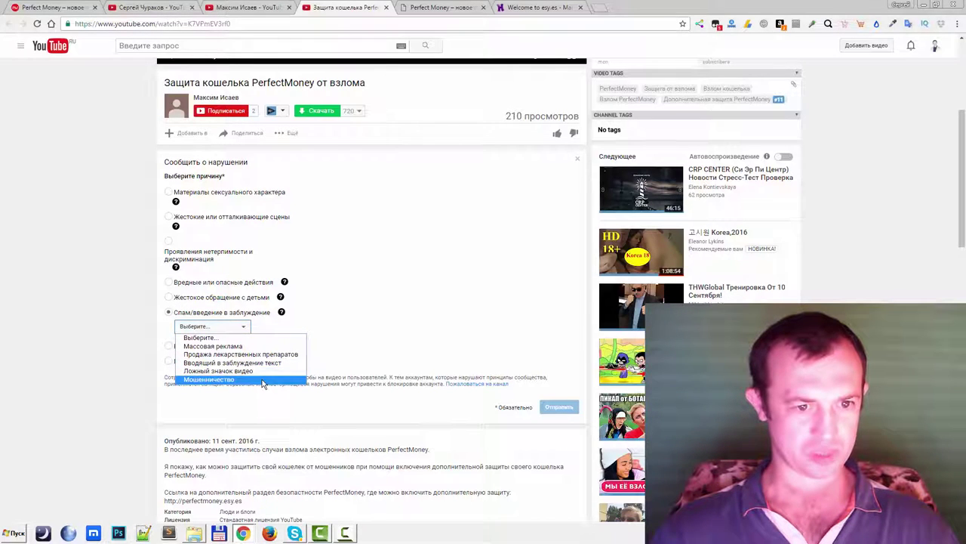
{"action": "left_click", "coordinate": [209, 379]}
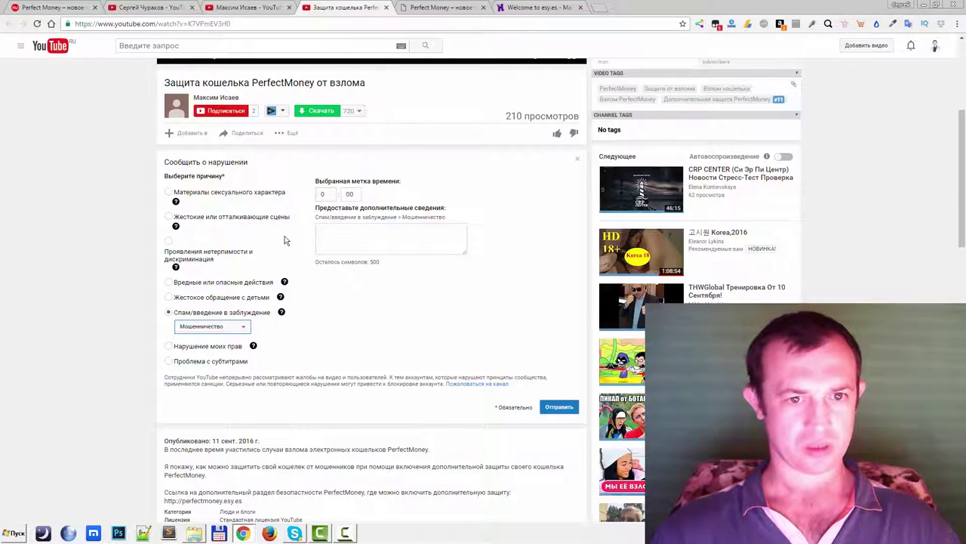
- Enter "На видео снят обман." as the additional details of the report
{"action": "scroll", "coordinate": [325, 257], "scroll_direction": "up", "scroll_amount": 1}
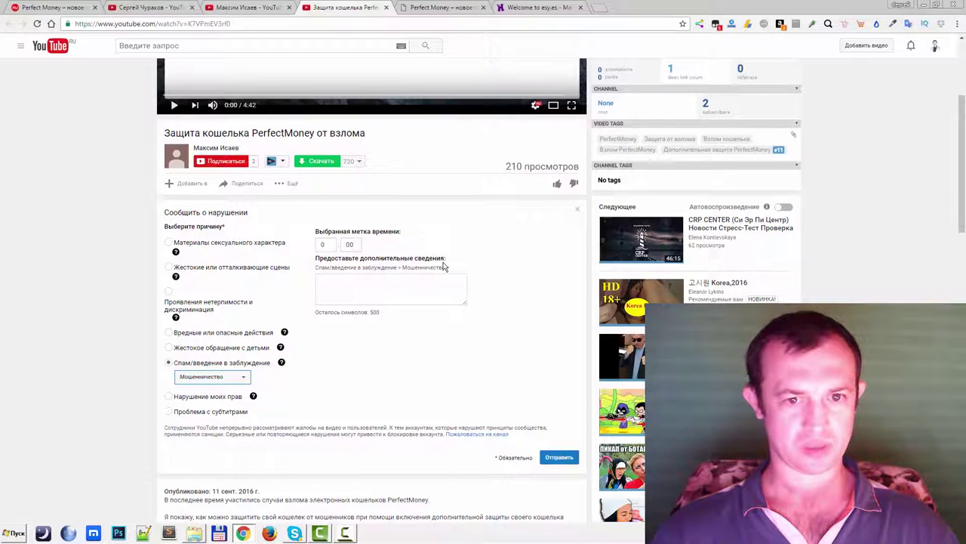
{"action": "left_click", "coordinate": [354, 286]}
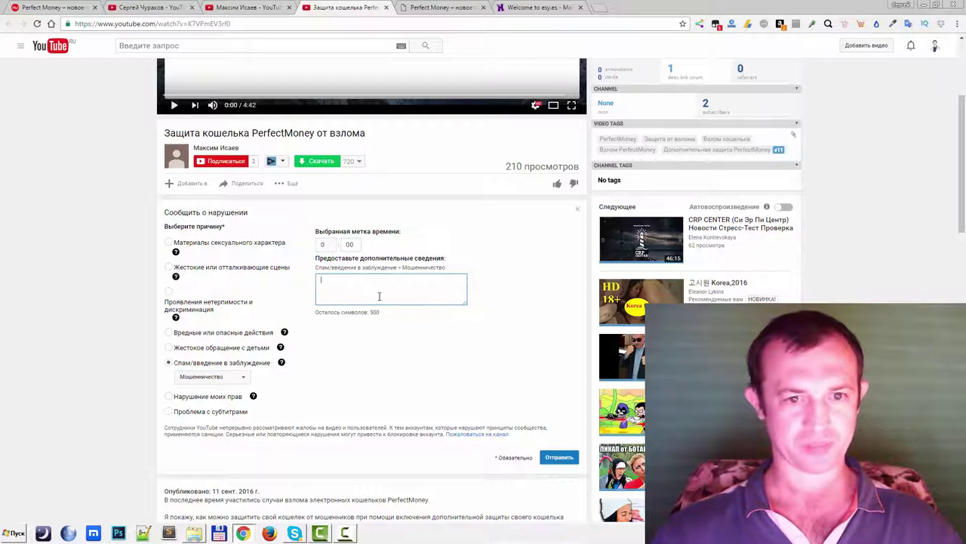
{"action": "type", "text": "На видео од"}
{"action": "type", "text": "манн"}
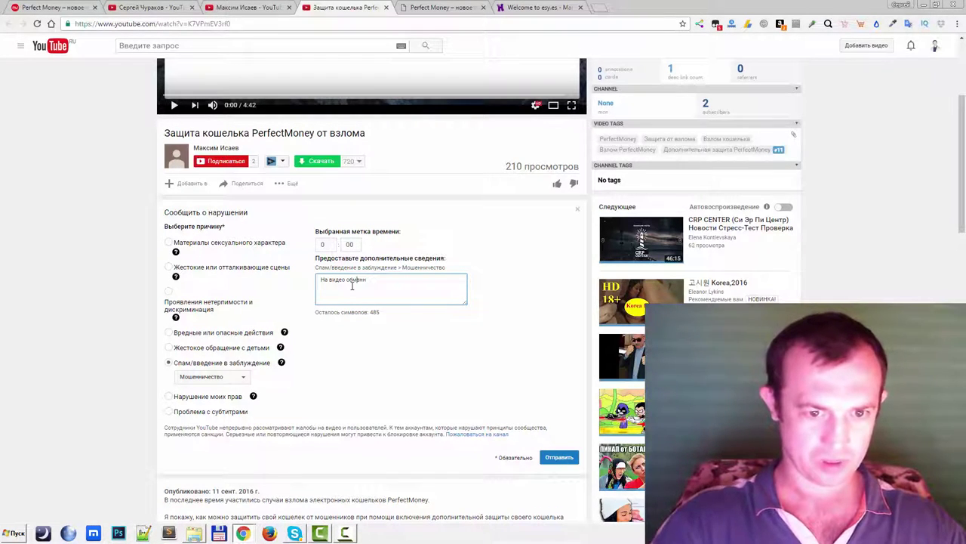
{"action": "type", "text": "нят"}
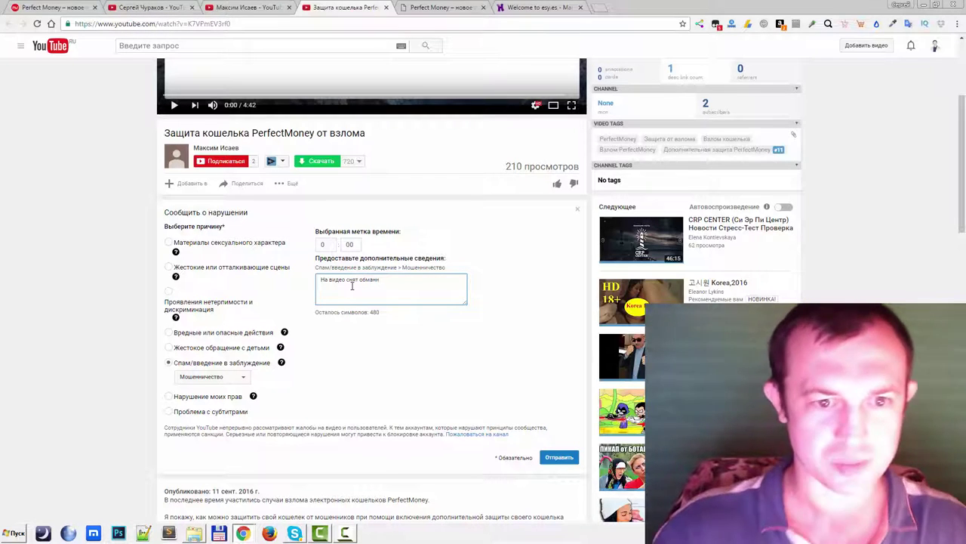
{"action": "key", "text": "ctrl+plus"}
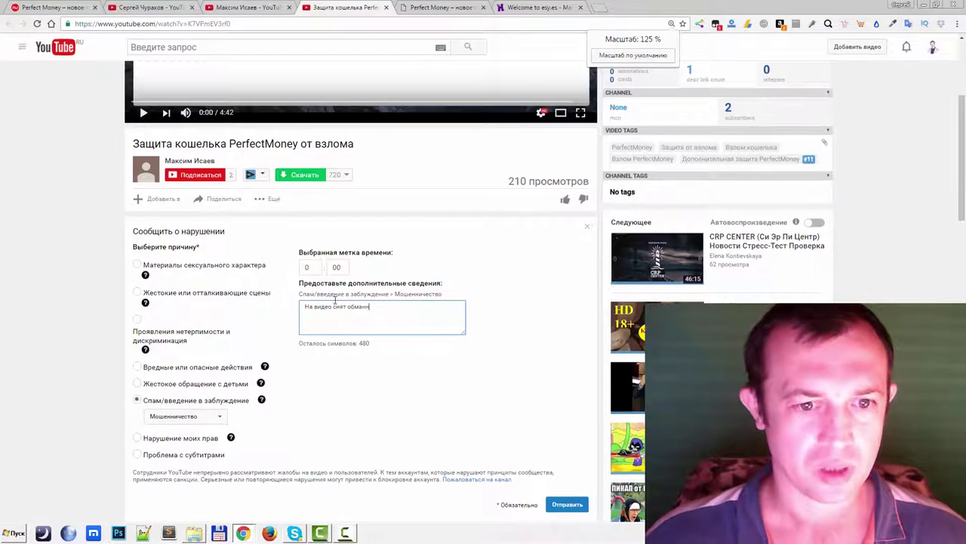
{"action": "key", "text": "ctrl+plus"}
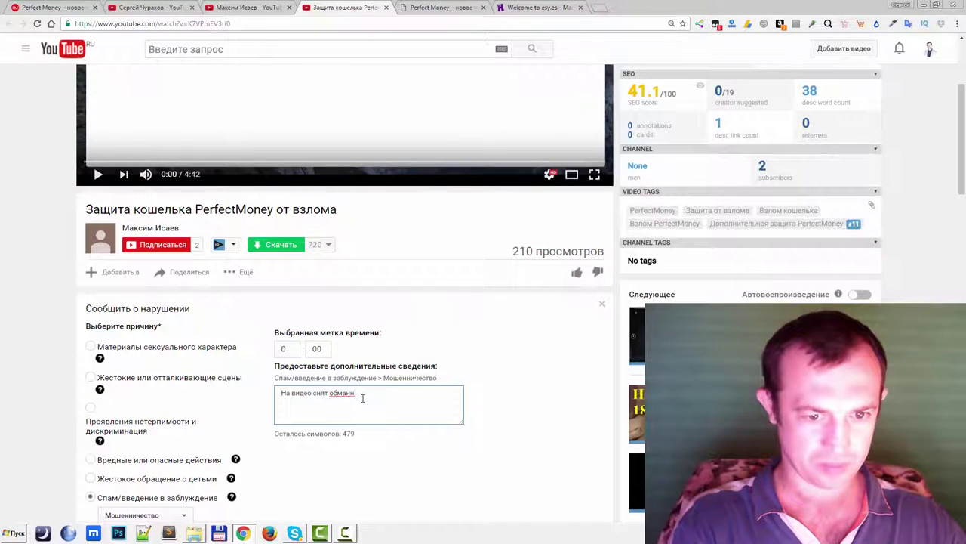
{"action": "key", "text": "BackSpace"}
{"action": "key", "text": "BackSpace"}
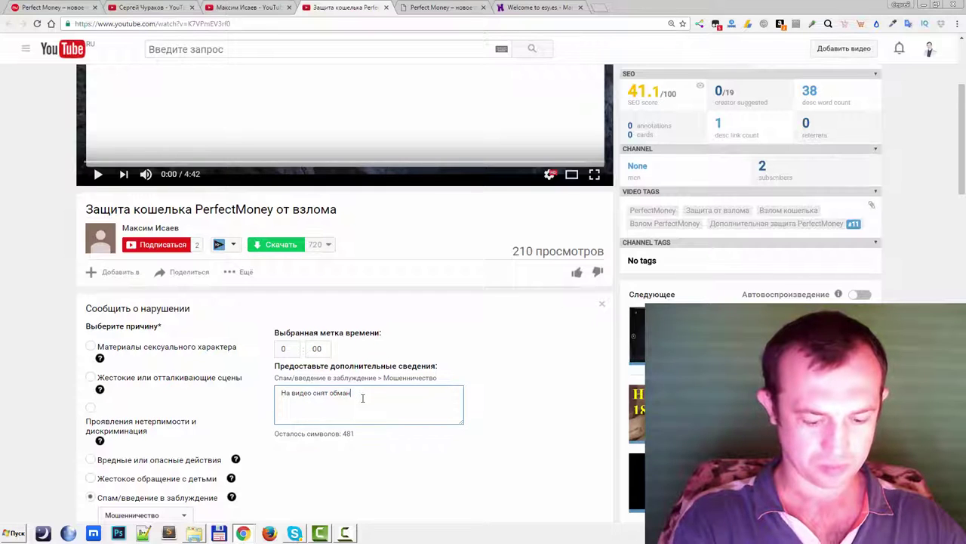
{"action": "type", "text": ". "}
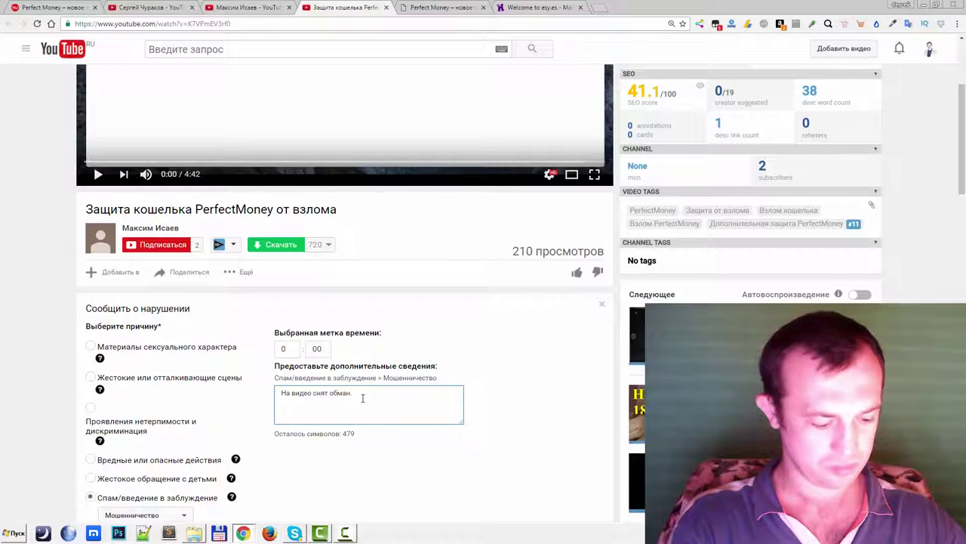
- Add the sentence "Человек предлагает ввести свои данные от кошелька на фишинговый сайт." to the report's additional details
{"action": "type", "text": "Человек пред"}
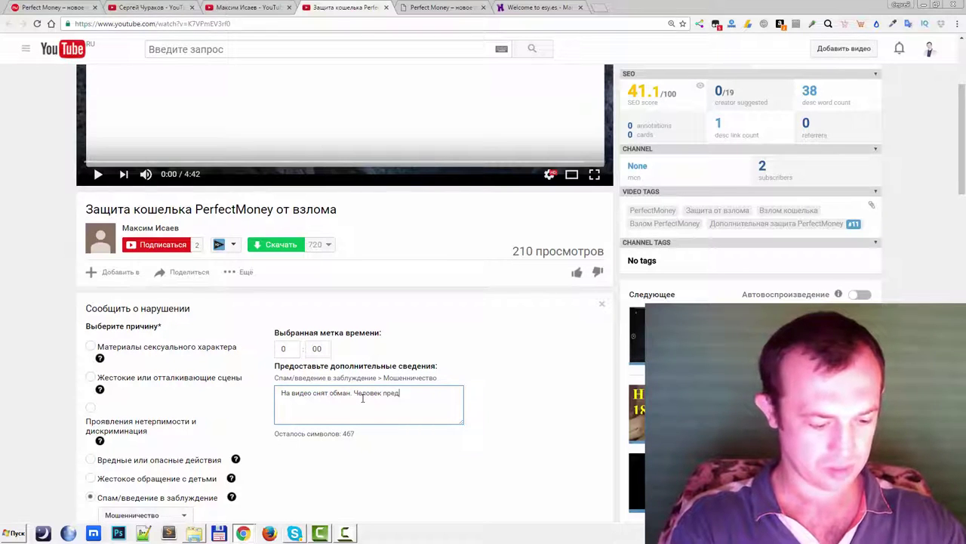
{"action": "type", "text": "лагает "}
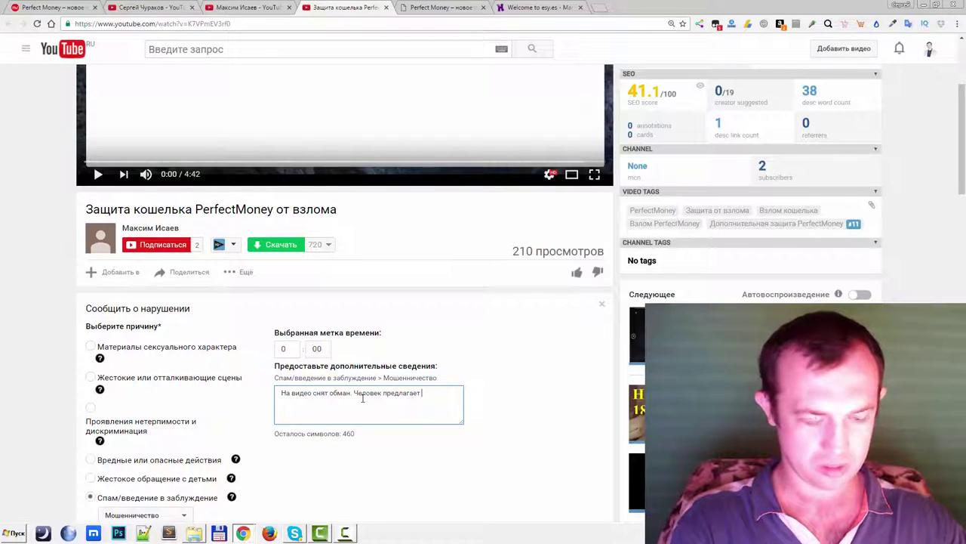
{"action": "type", "text": "ввести свои данные от"}
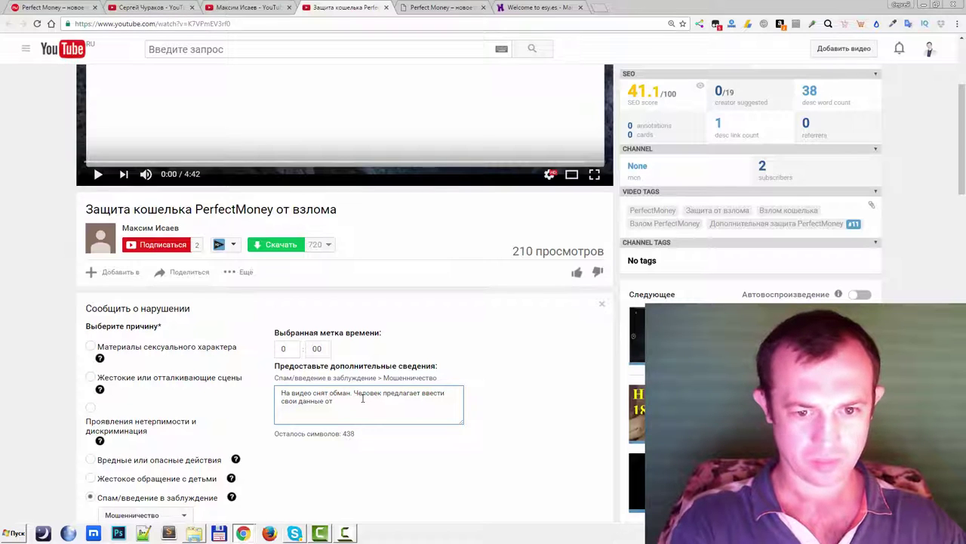
{"action": "type", "text": " кошелька"}
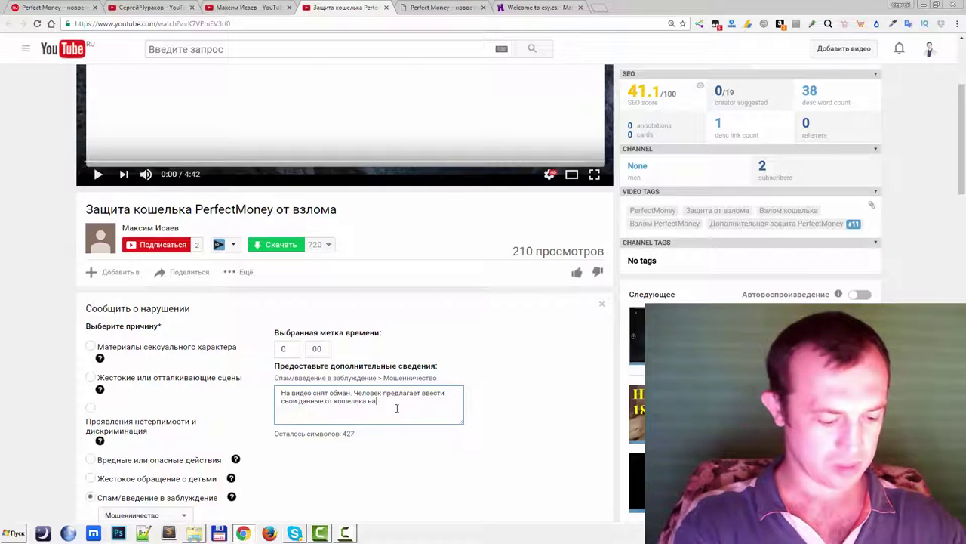
{"action": "type", "text": "на фишин"}
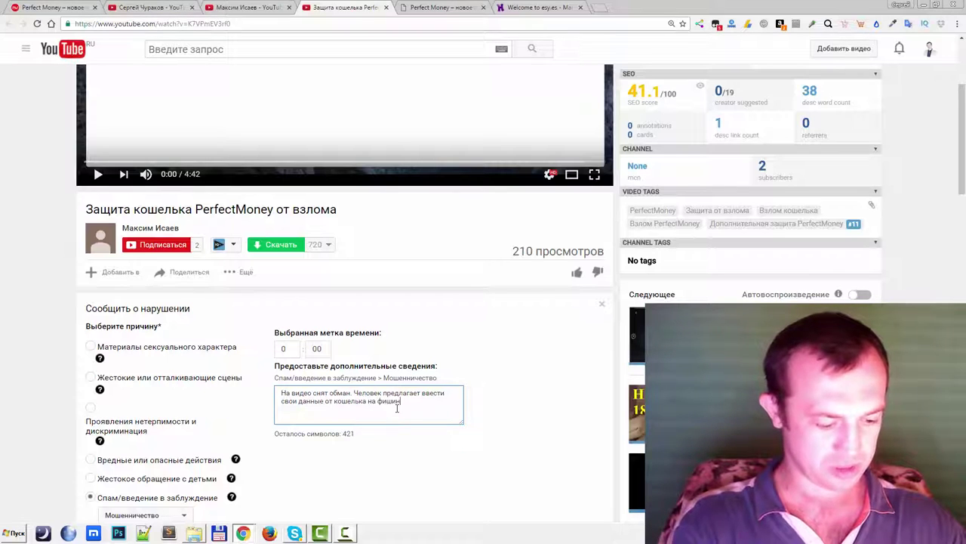
{"action": "type", "text": "говый сайт"}
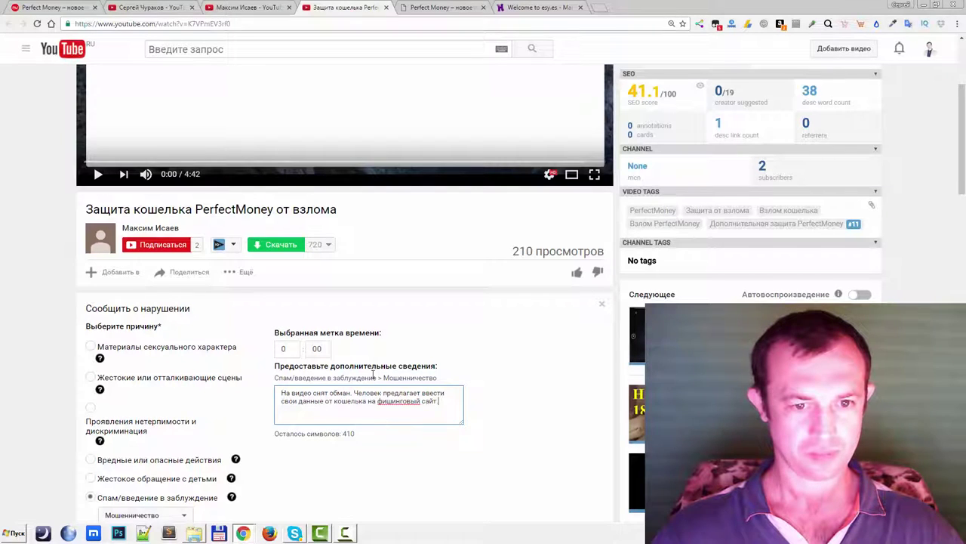
{"action": "scroll", "coordinate": [425, 343], "scroll_direction": "down", "scroll_amount": 3}
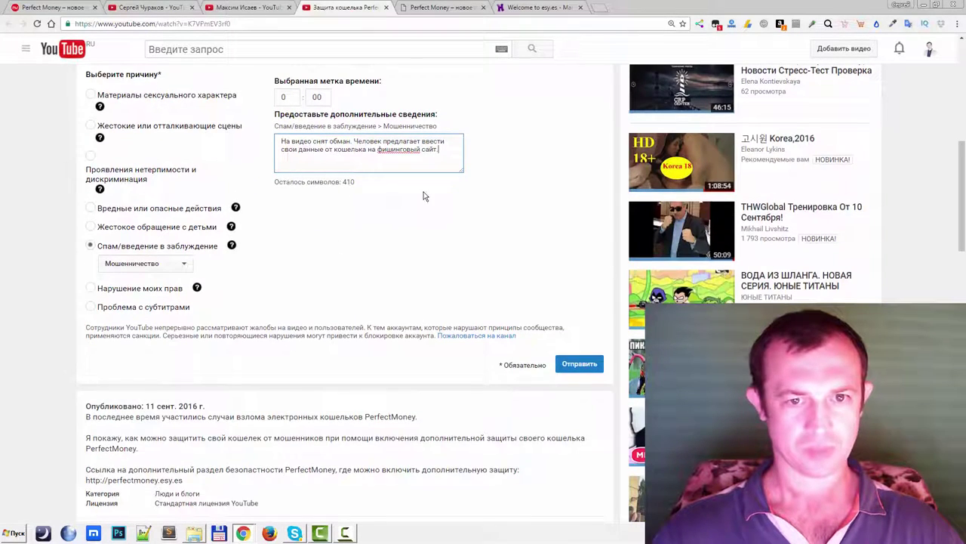
{"action": "scroll", "coordinate": [423, 196], "scroll_direction": "up", "scroll_amount": 1}
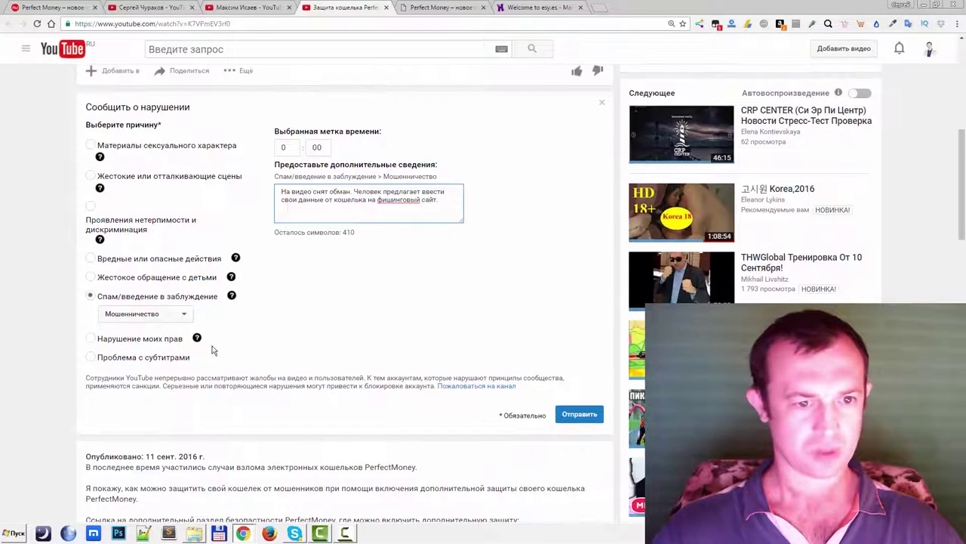
{"action": "left_click", "coordinate": [445, 7]}
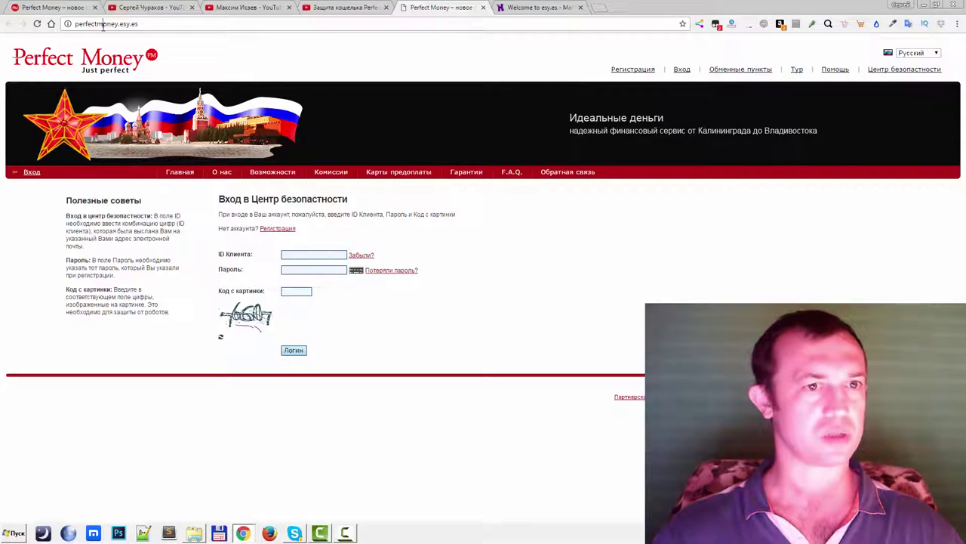
{"action": "left_click", "coordinate": [351, 7]}
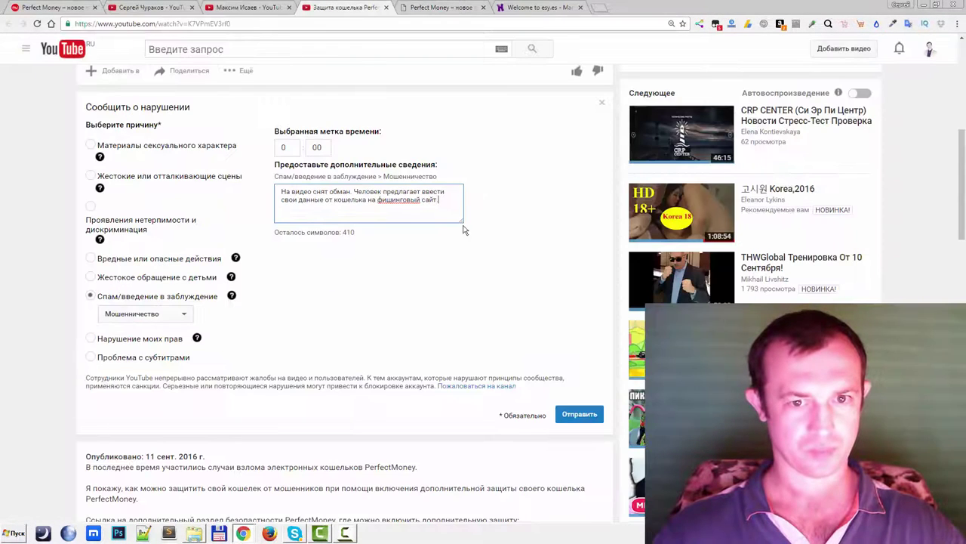
{"action": "left_click", "coordinate": [447, 204]}
{"action": "type", "text": "http://perfectmoney.esy.es/"}
{"action": "left_click", "coordinate": [447, 204]}
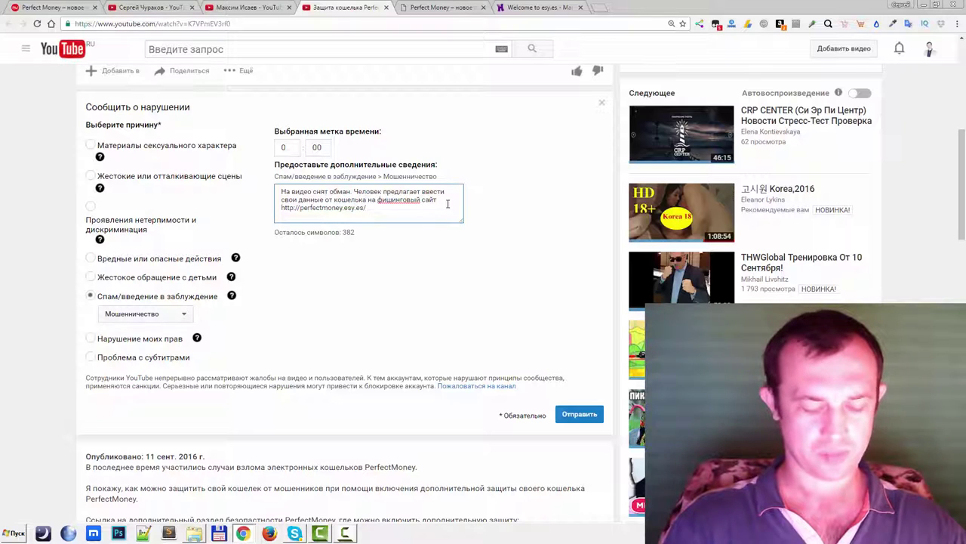
{"action": "key", "text": "Return"}
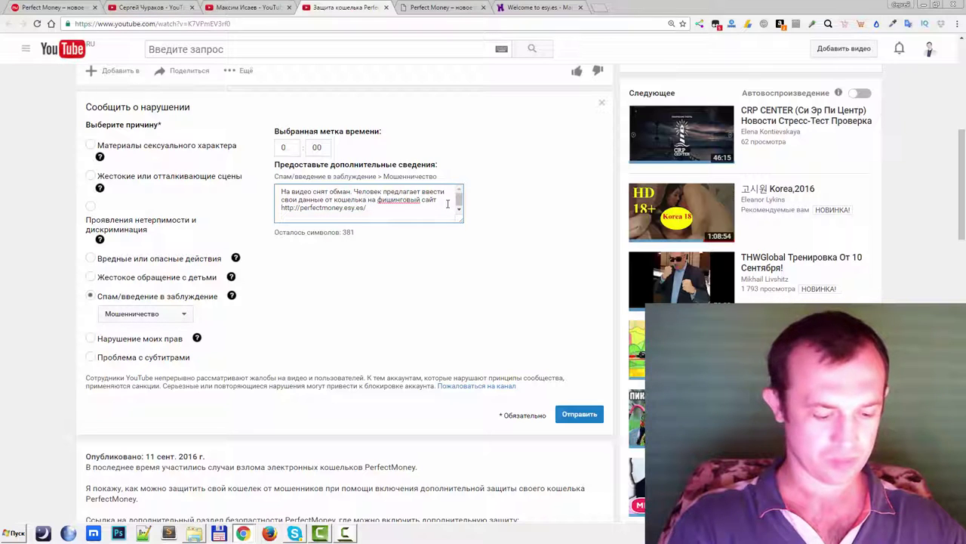
{"action": "type", "text": "Об"}
{"action": "type", "text": ". сайт"}
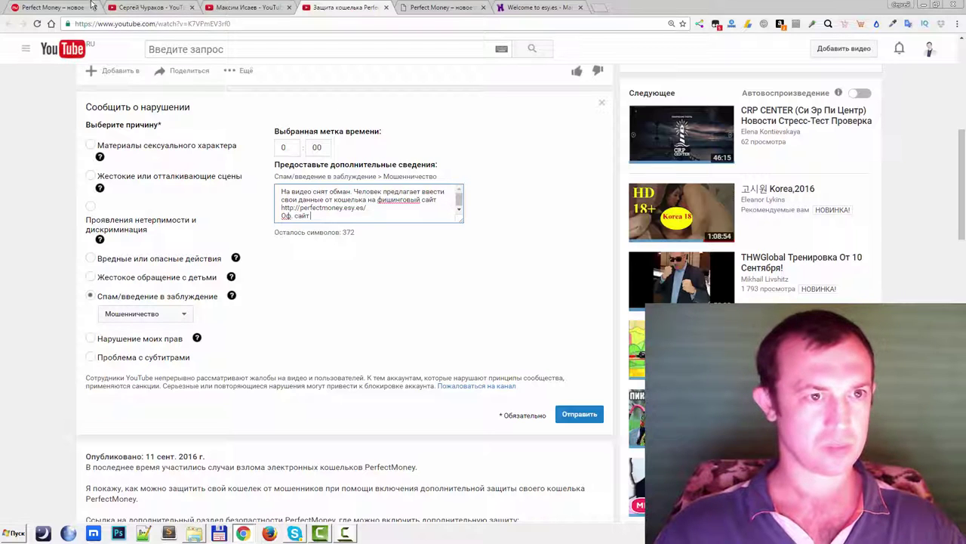
{"action": "left_click", "coordinate": [89, 7]}
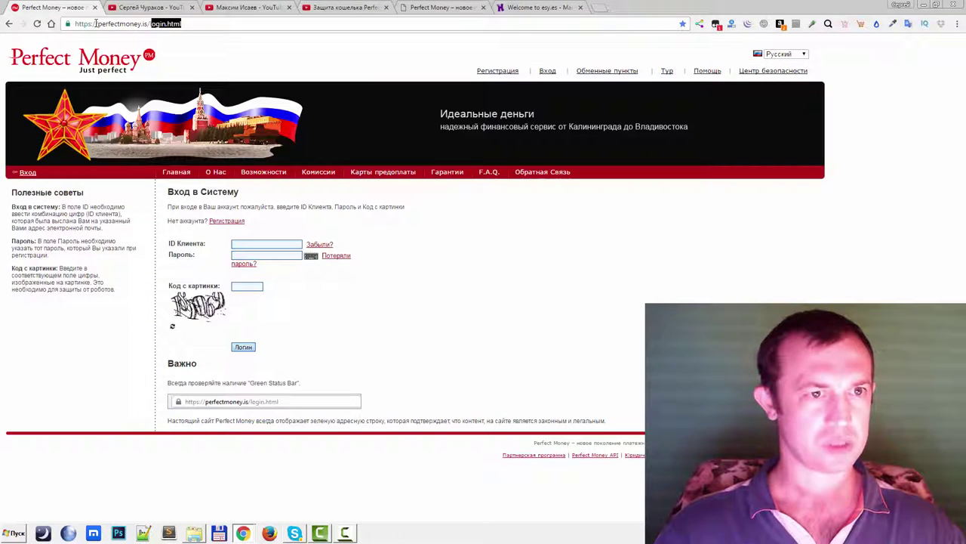
{"action": "left_click", "coordinate": [190, 23]}
{"action": "key", "text": "ctrl+c"}
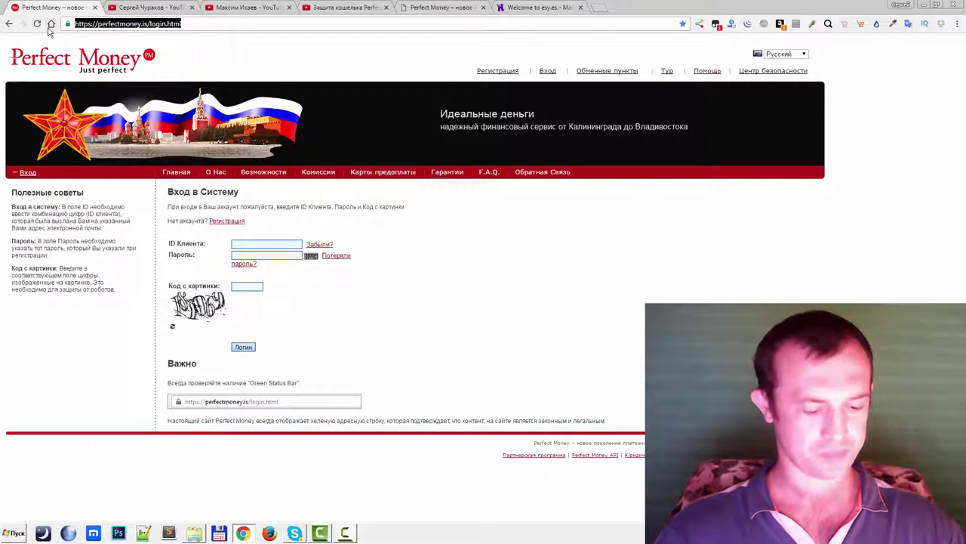
{"action": "left_click", "coordinate": [349, 11]}
{"action": "key", "text": "ctrl+v"}
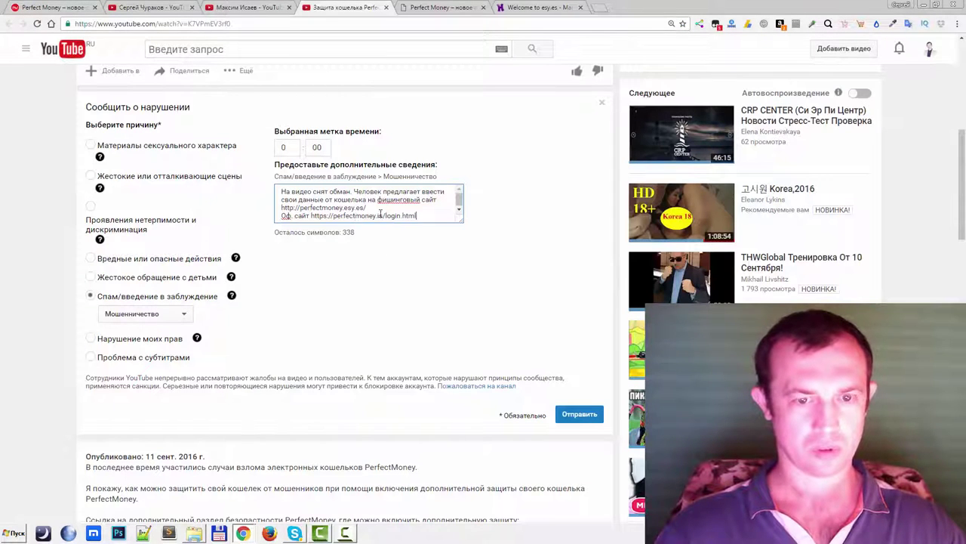
- Enlarge the additional details box and insert the word "другой" before the official site's address
{"action": "left_click_drag", "start_coordinate": [463, 224], "coordinate": [463, 287]}
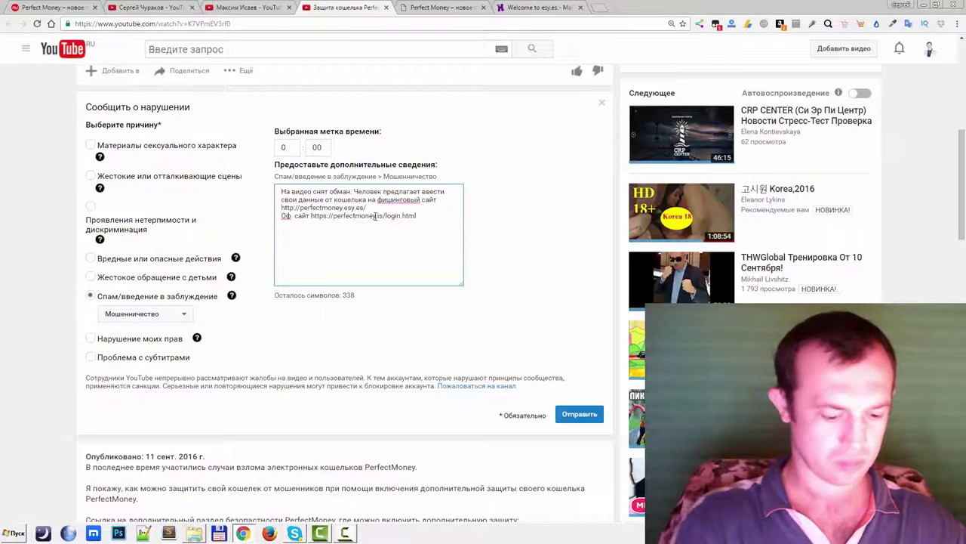
{"action": "type", "text": "другой"}
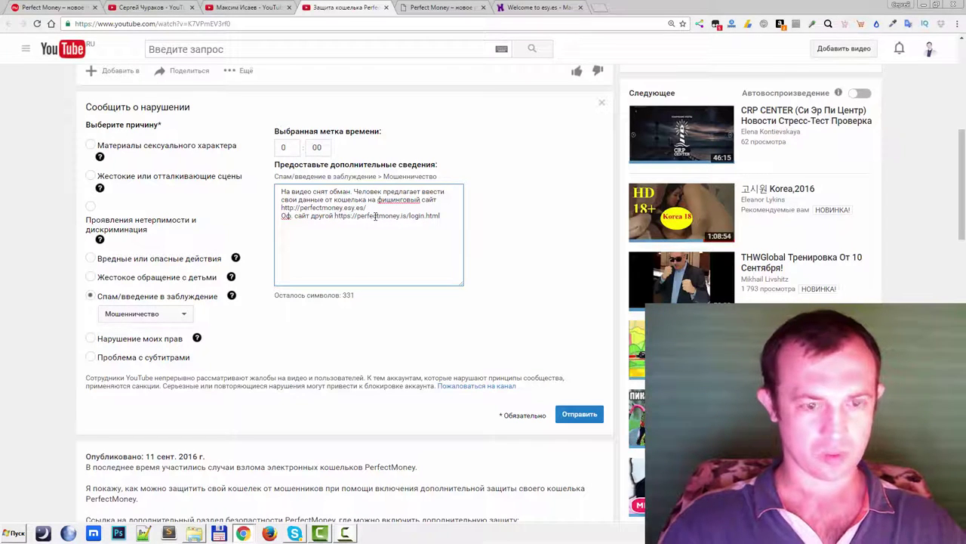
{"action": "key", "text": "Up"}
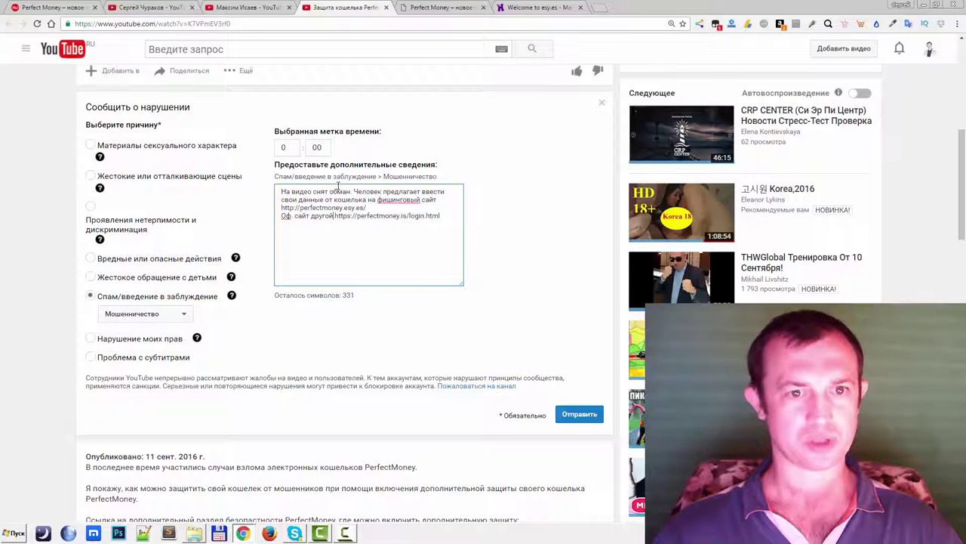
- Open the channel complaint page "Пожаловаться на канал" separately, keeping the filled-in video report open
{"action": "scroll", "coordinate": [362, 228], "scroll_direction": "down", "scroll_amount": 1}
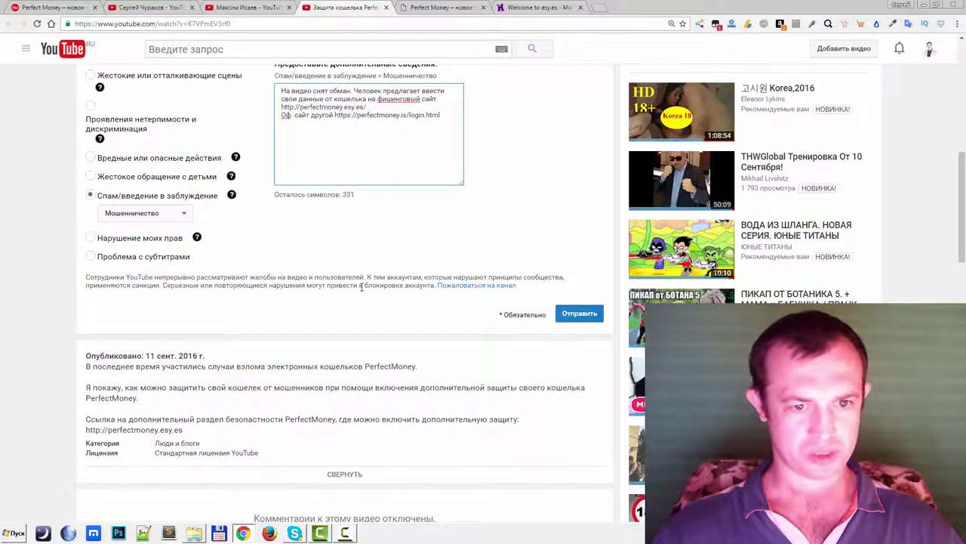
{"action": "right_click", "coordinate": [466, 291]}
{"action": "left_click", "coordinate": [477, 297]}
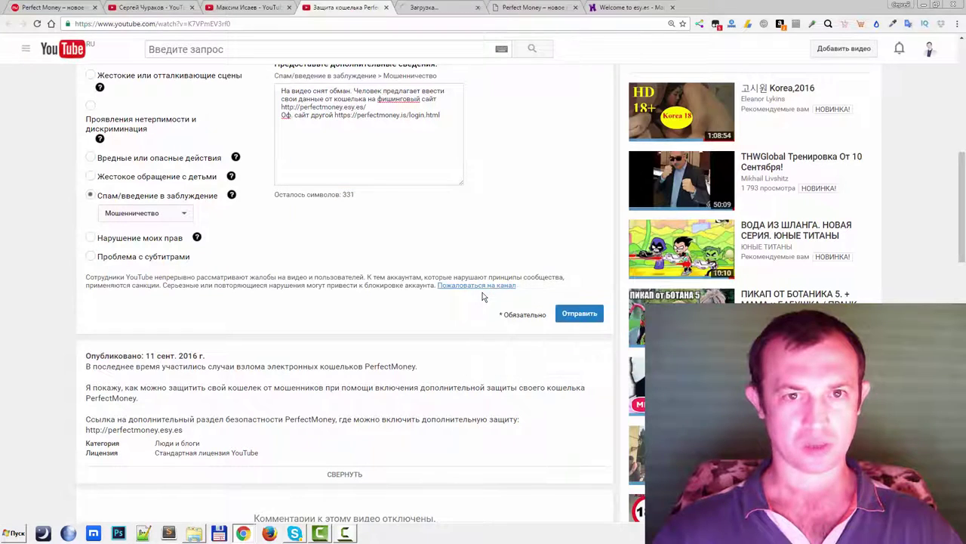
{"action": "left_click", "coordinate": [434, 10]}
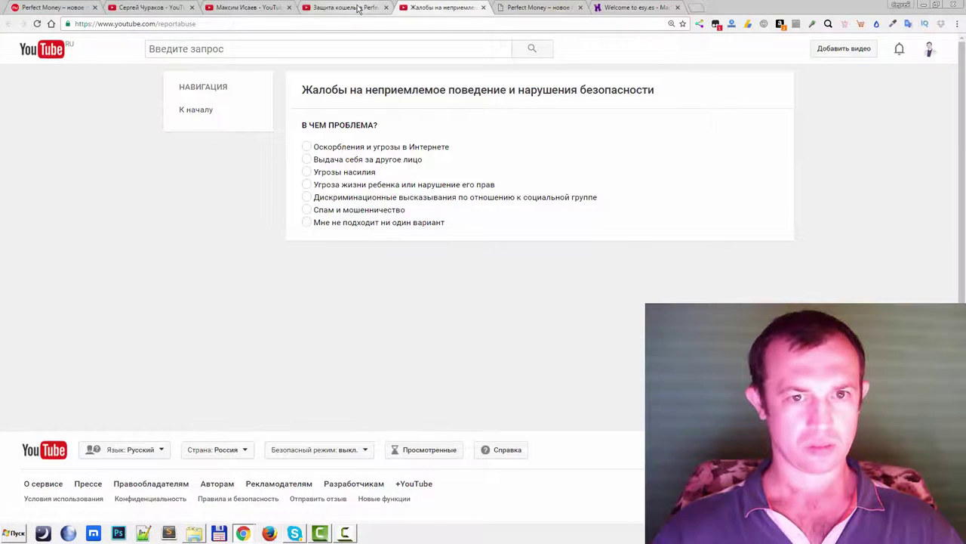
- Return to the video report and copy its full additional details text into the "new 10" document in Notepad++
{"action": "left_click", "coordinate": [360, 9]}
{"action": "scroll", "coordinate": [523, 271], "scroll_direction": "up", "scroll_amount": 2}
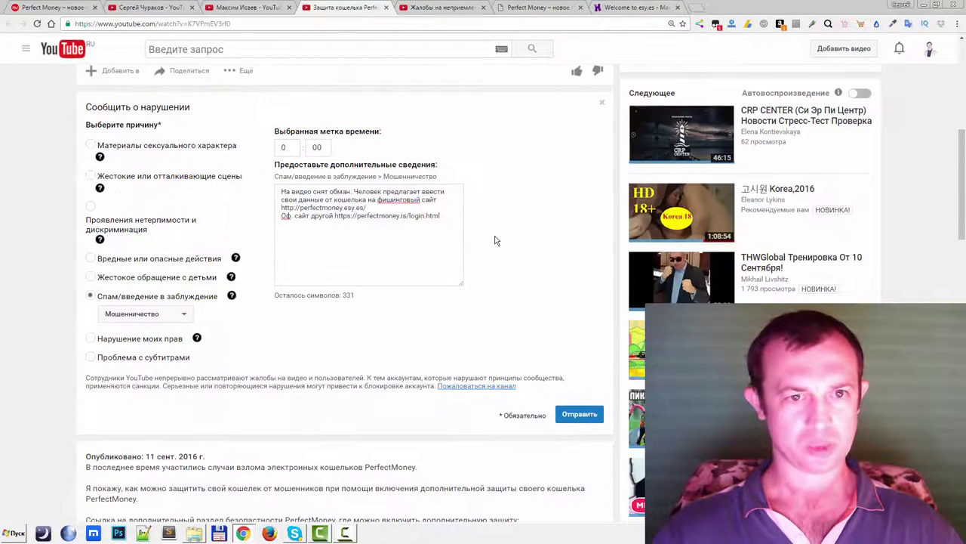
{"action": "left_click_drag", "start_coordinate": [281, 191], "coordinate": [449, 217]}
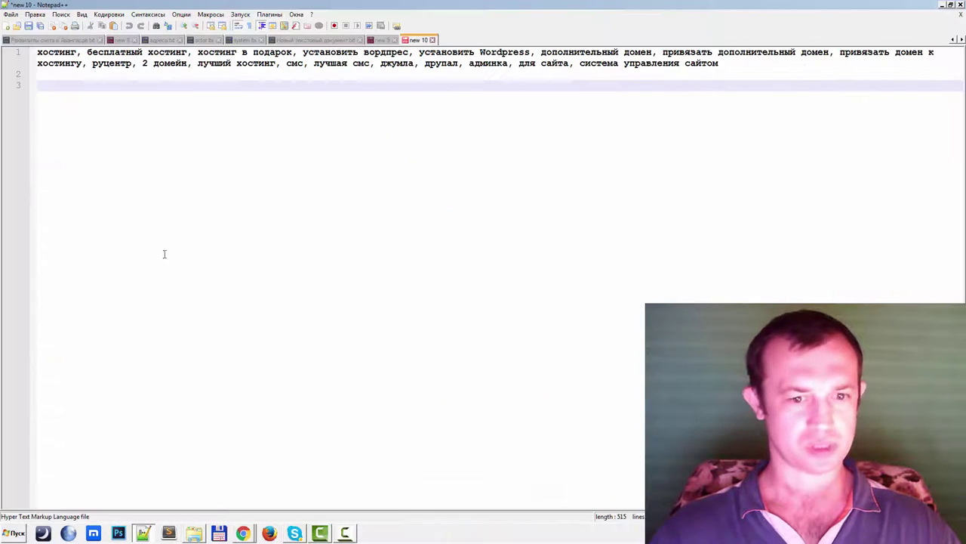
{"action": "type", "text": "На видео снят обман. Человек предлагает ввести свои данные от кошелька на фишинговый сайт http://perfectmoney.esy.es/ Оф. сайт другой https://perfectmoney.is/login.html"}
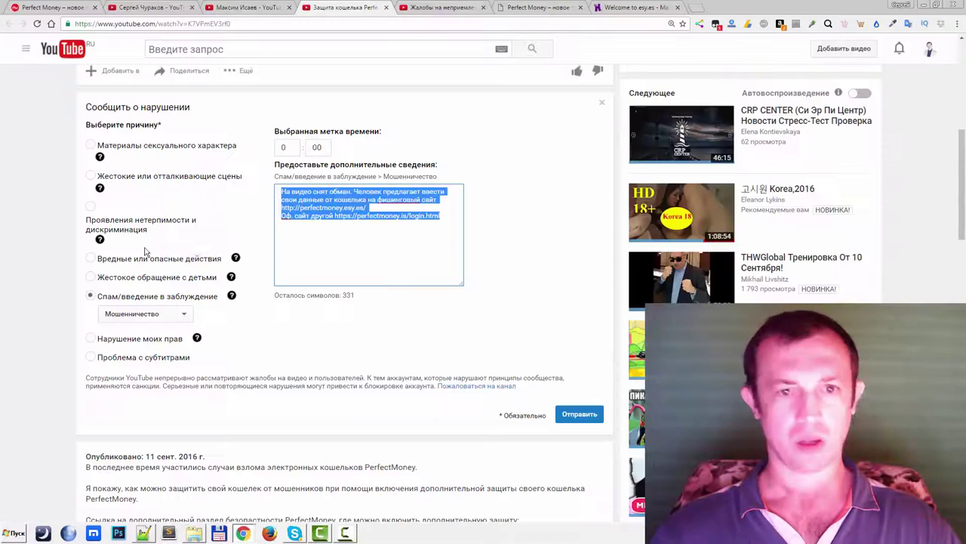
- Submit the fraud report for the video and review the submitted details
{"action": "left_click", "coordinate": [580, 415]}
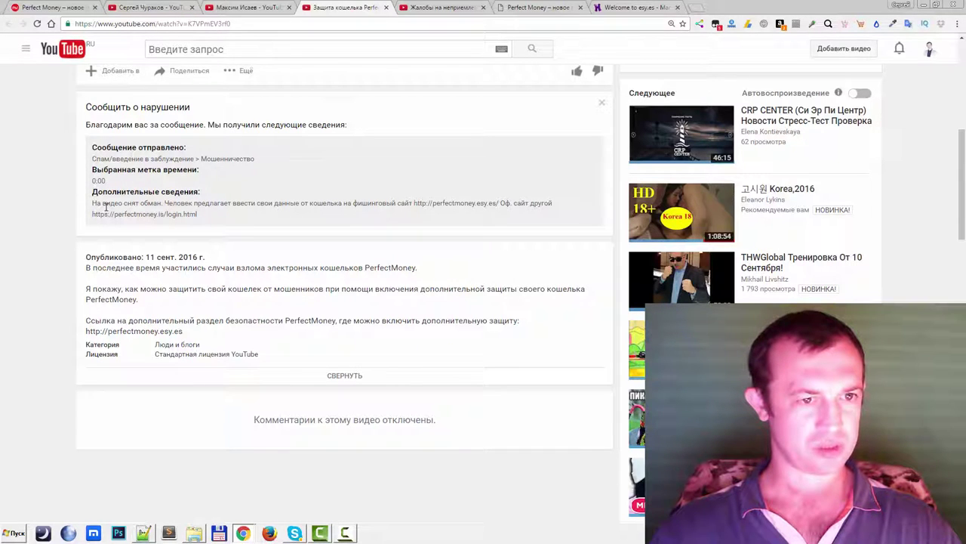
{"action": "scroll", "coordinate": [266, 211], "scroll_direction": "up", "scroll_amount": 3}
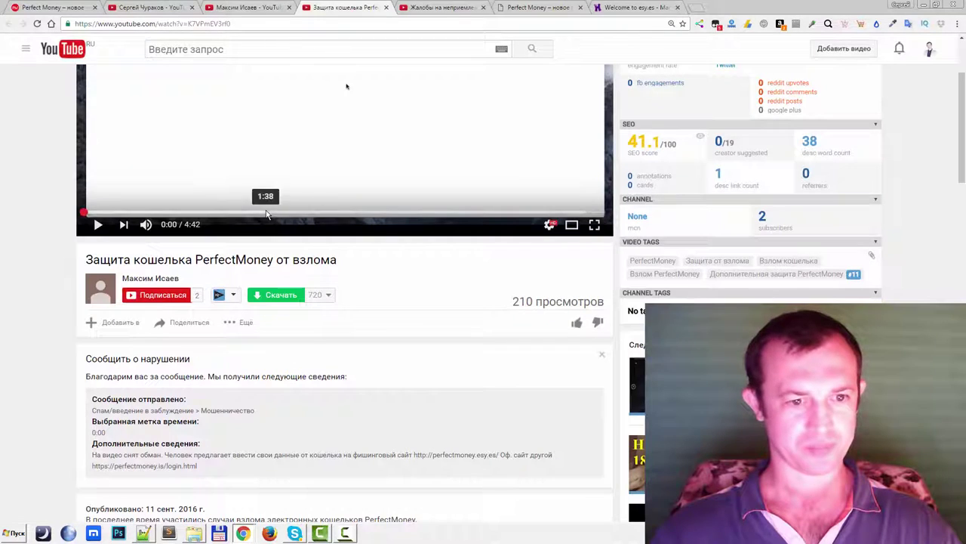
{"action": "scroll", "coordinate": [266, 215], "scroll_direction": "down", "scroll_amount": 2}
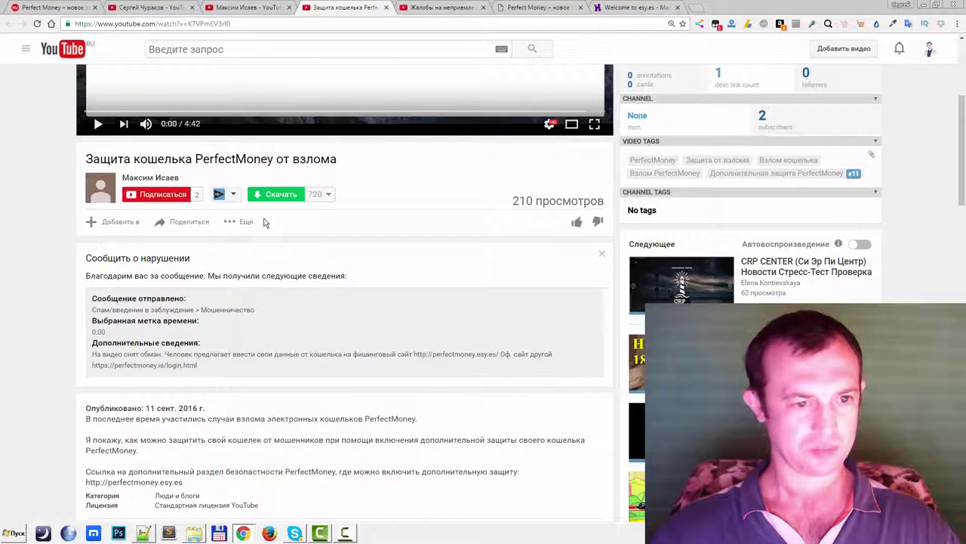
{"action": "scroll", "coordinate": [264, 245], "scroll_direction": "up", "scroll_amount": 3}
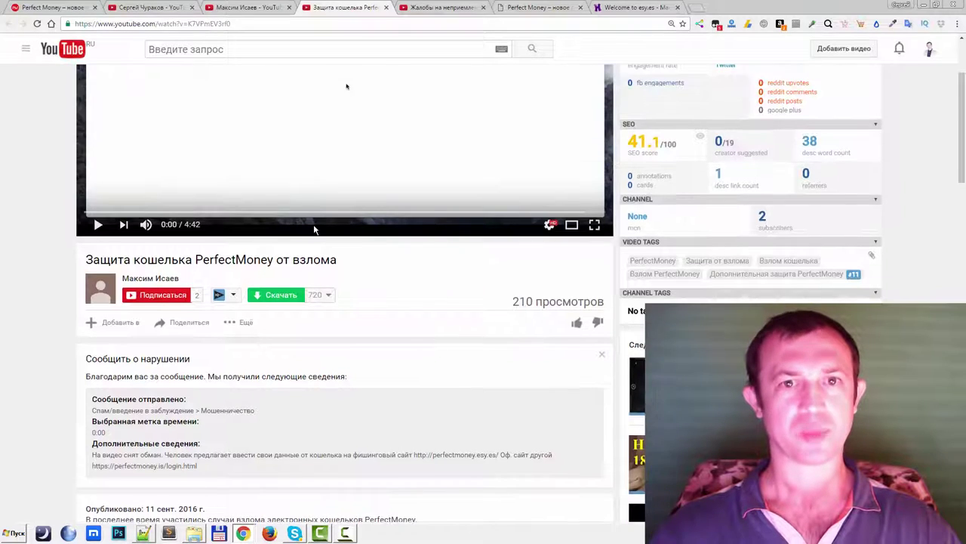
- On the channel complaint page, choose "Спам и мошенничество" as the problem and "Мошенничество" as its type
{"action": "left_click", "coordinate": [434, 10]}
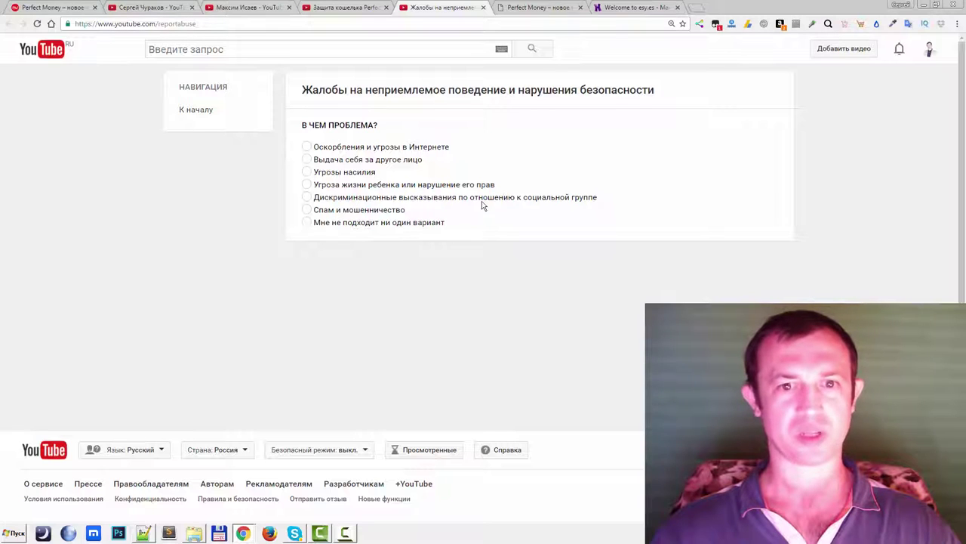
{"action": "left_click", "coordinate": [306, 210]}
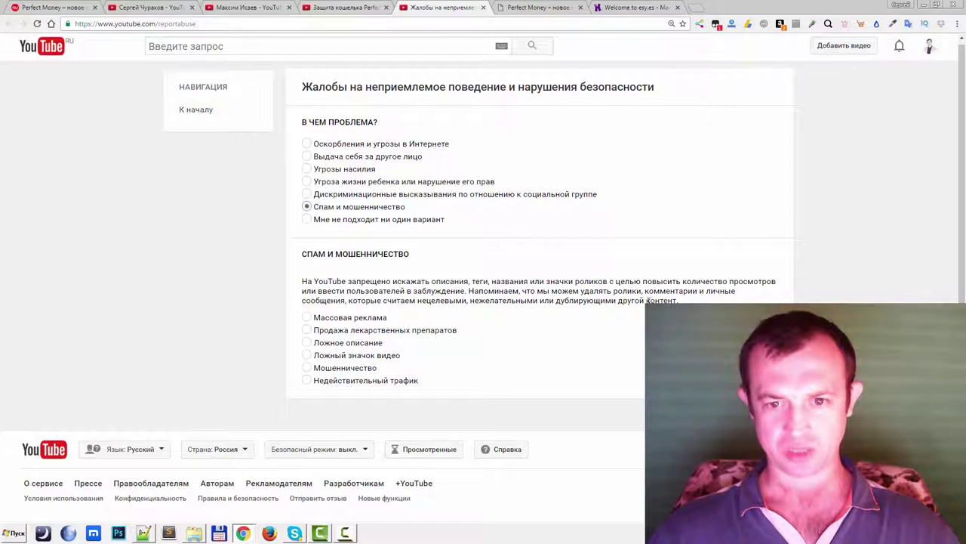
{"action": "left_click", "coordinate": [308, 369]}
{"action": "scroll", "coordinate": [302, 373], "scroll_direction": "down", "scroll_amount": 2}
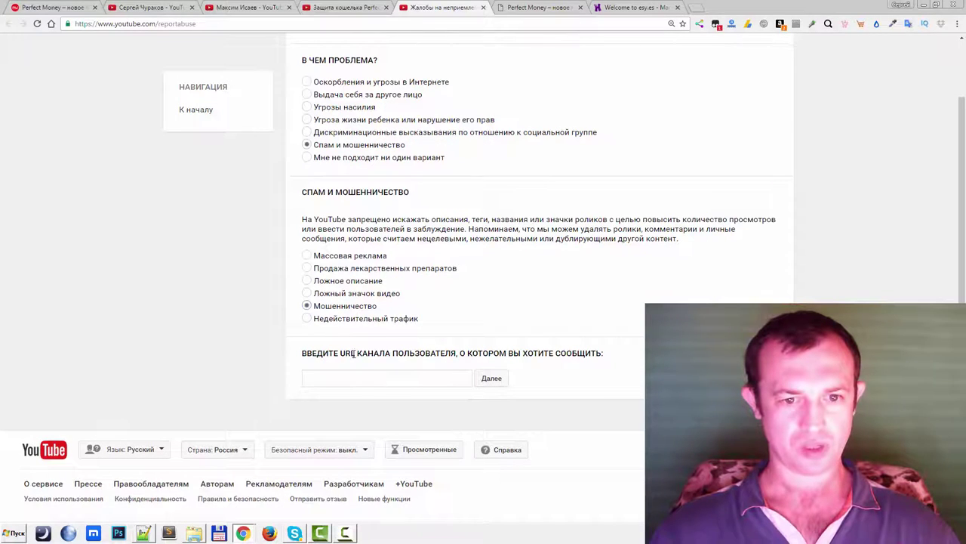